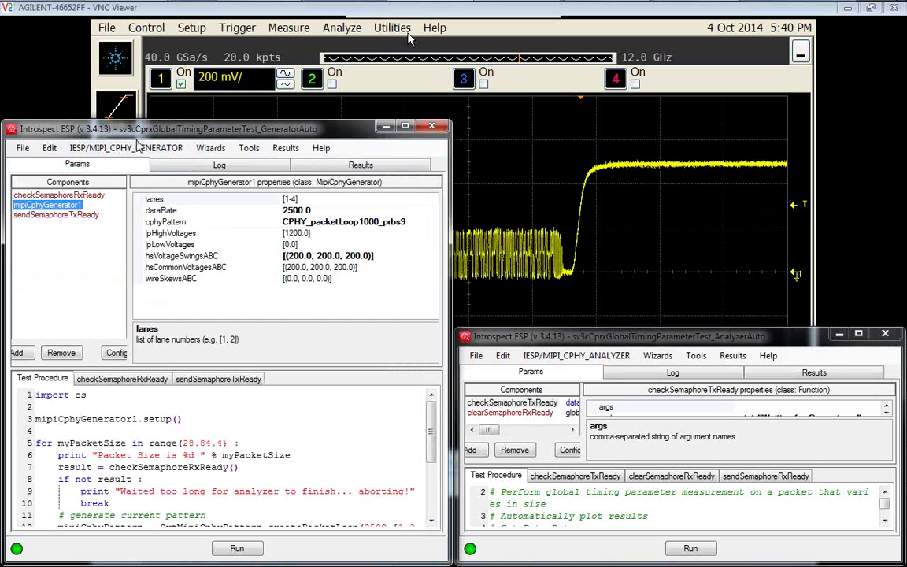
- Highlight the 28,84,4 packet size range in the generator's test procedure to examine it
click(148, 443)
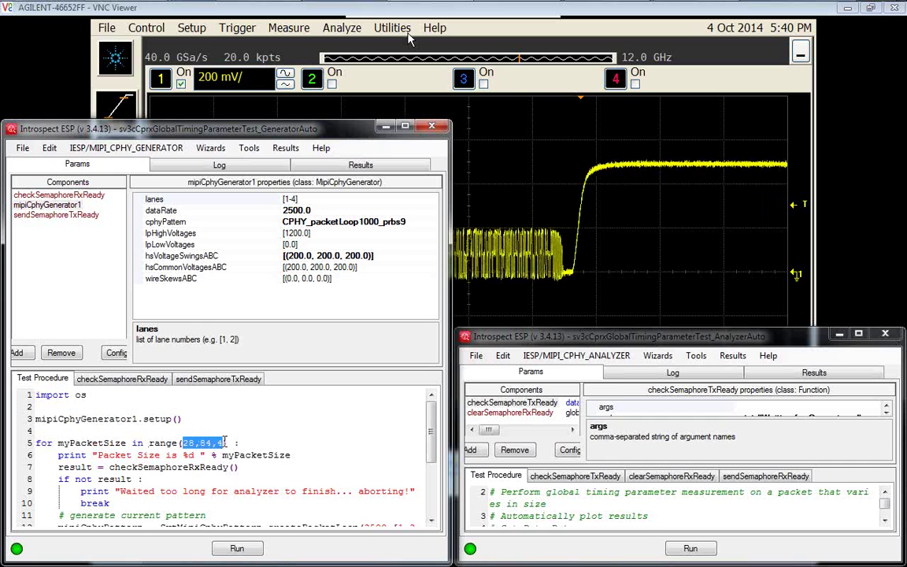
click(200, 443)
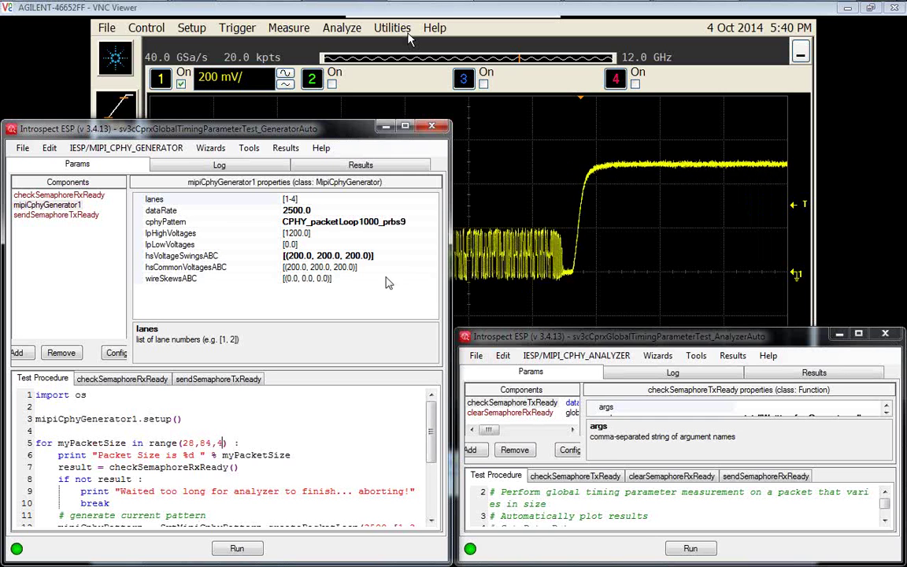
- Shrink the generator window to uncover the oscilloscope waveform, and run the generator test followed by the analyzer test
drag(303, 122, 322, 329)
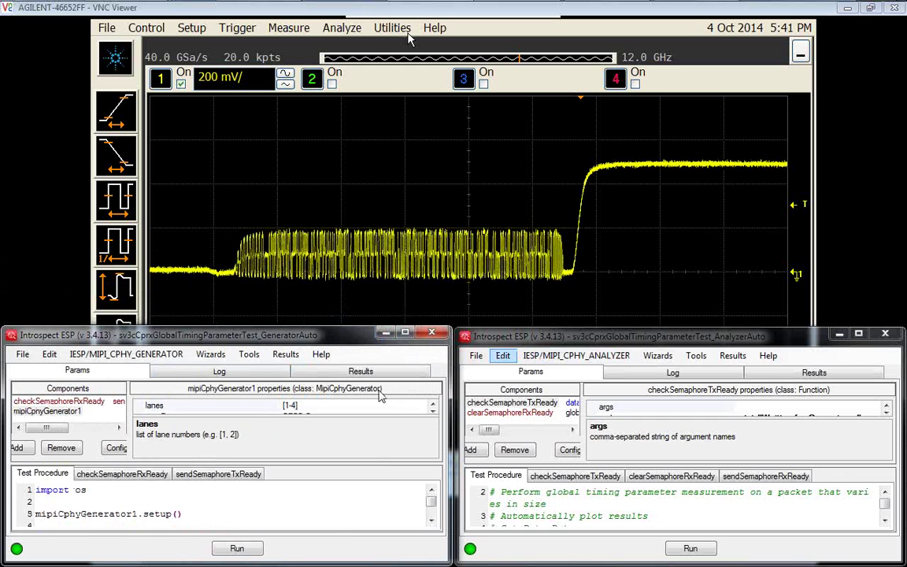
click(250, 551)
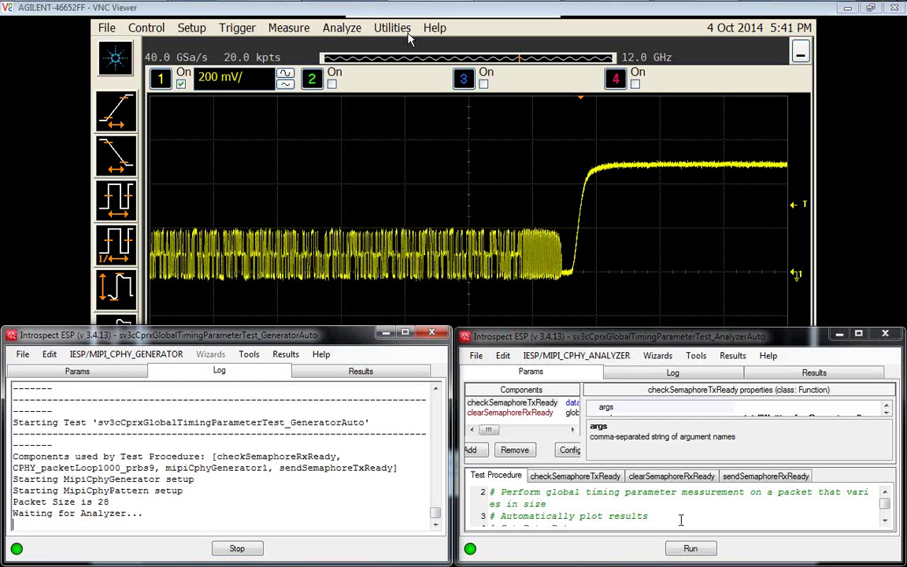
click(690, 547)
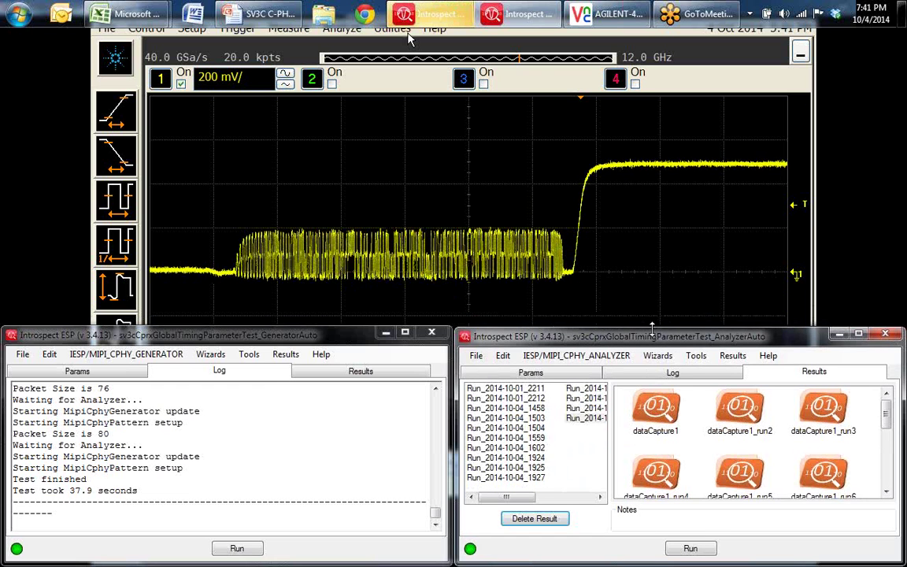
- Open the dataCapture1 result of the analyzer run and widen its viewer to show bits 0 to 95
click(665, 407)
double_click(665, 408)
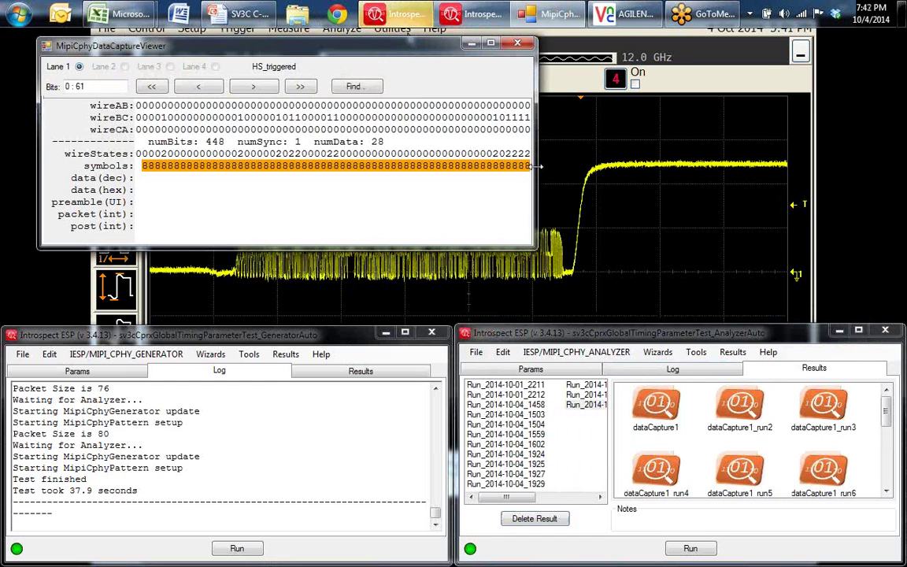
drag(540, 167, 760, 166)
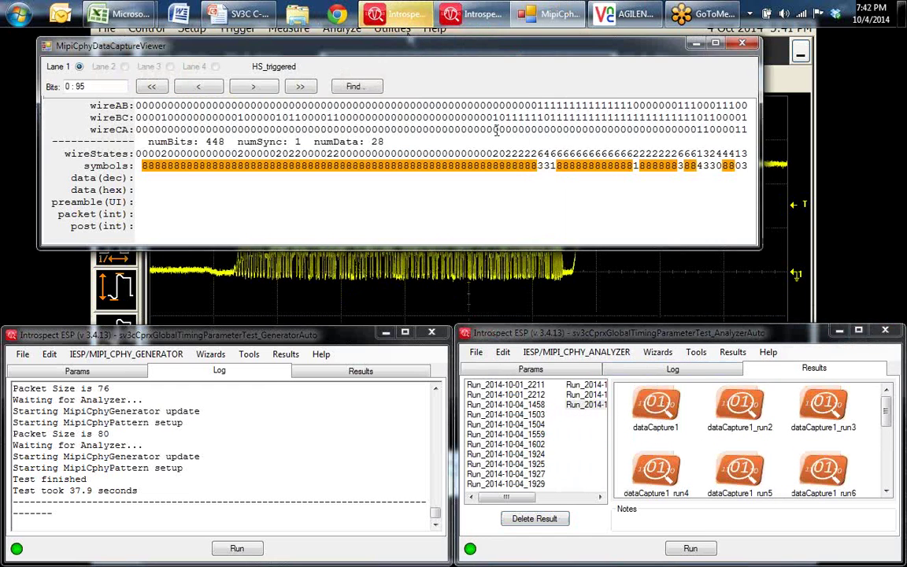
- Examine the numData field and symbols row of dataCapture1, advancing two chunks through the captured bits
click(377, 141)
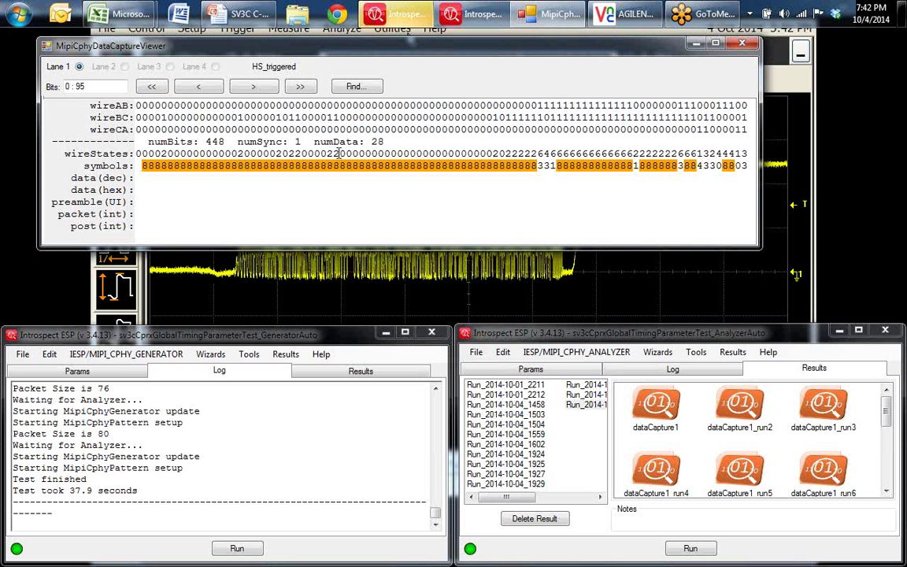
drag(143, 165, 483, 175)
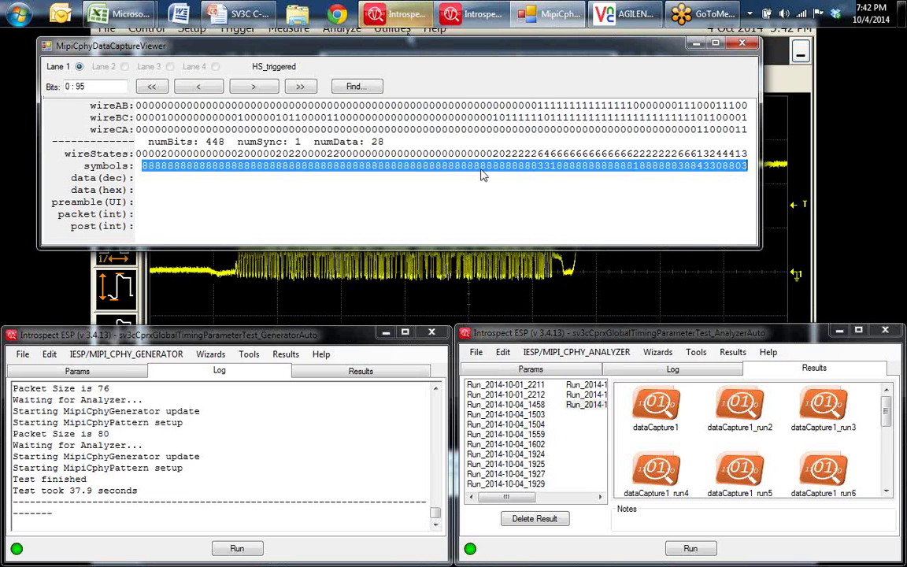
click(443, 173)
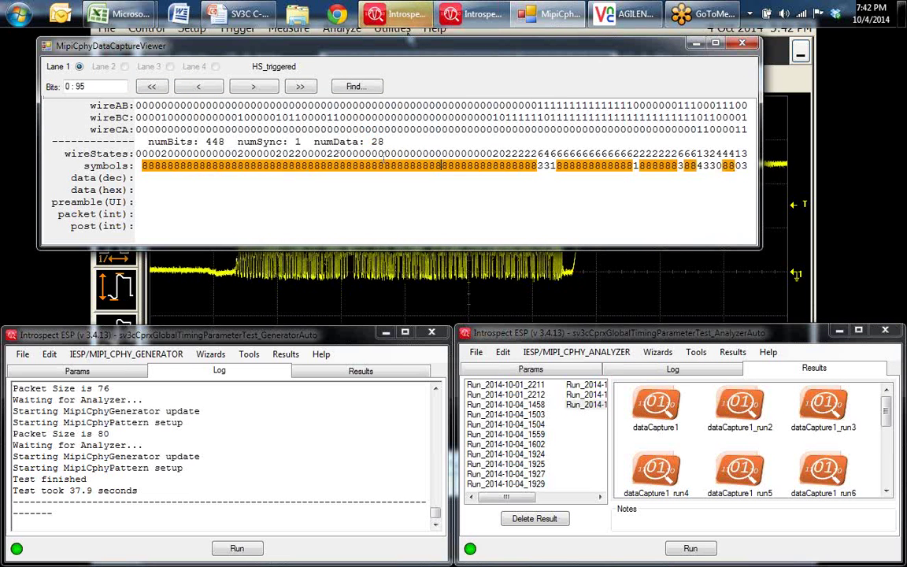
click(254, 88)
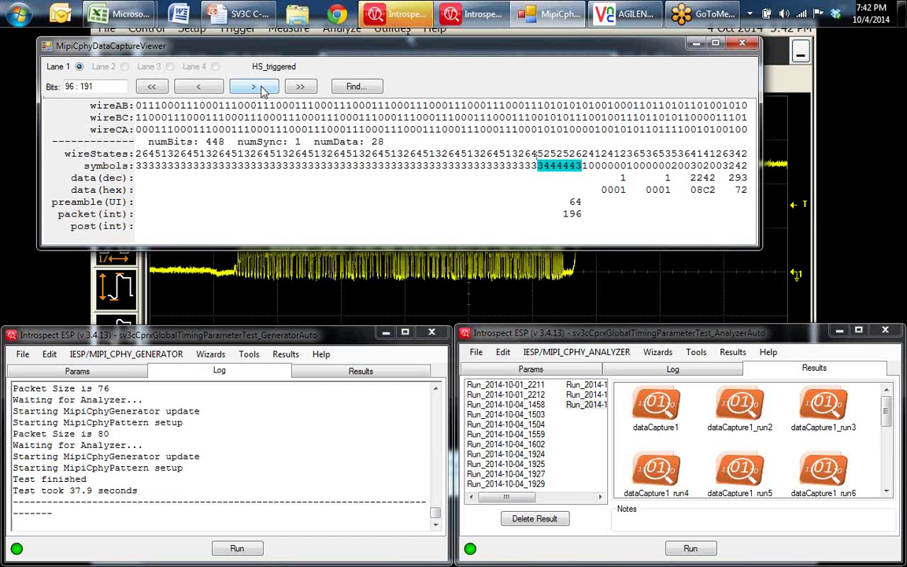
click(259, 89)
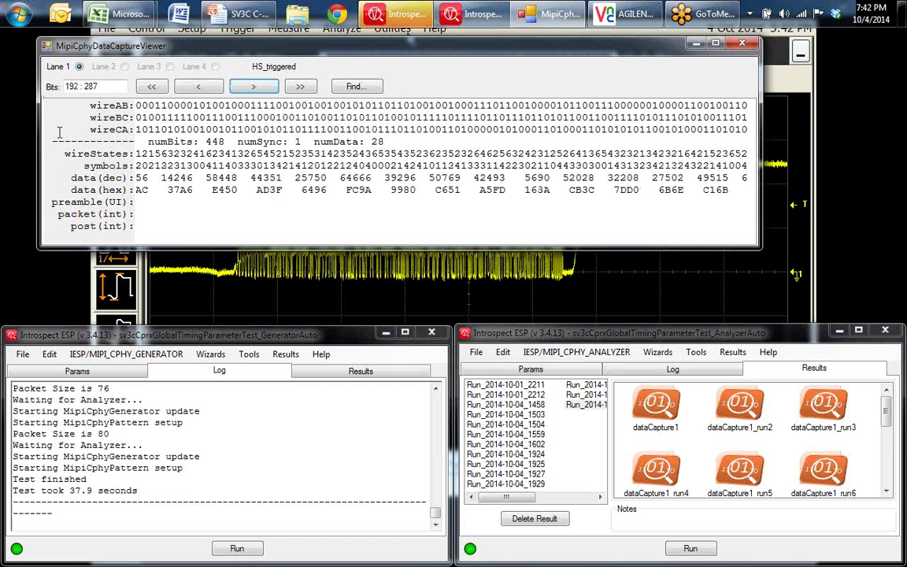
- Widen the dataCapture1 viewer across the full screen and highlight its numData value
drag(37, 132, 4, 131)
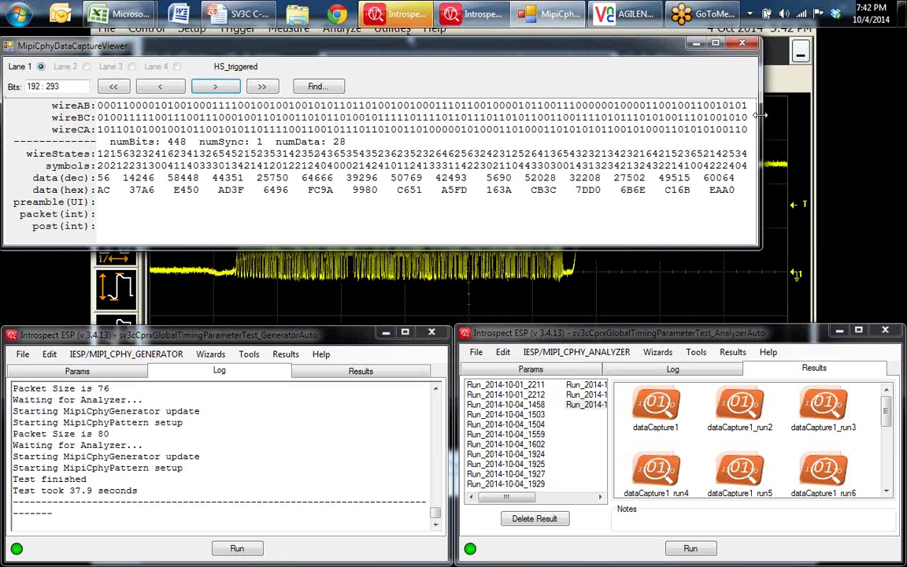
drag(760, 115, 897, 115)
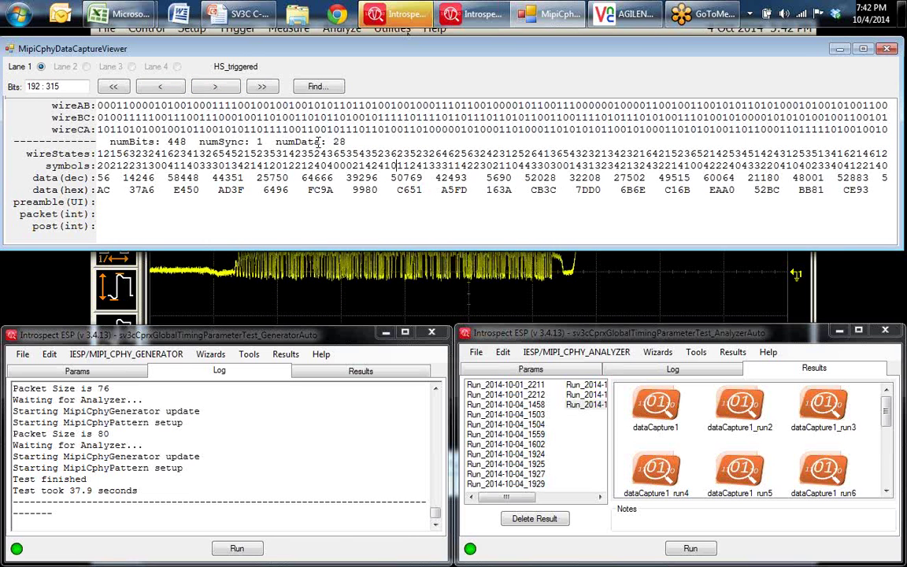
double_click(334, 141)
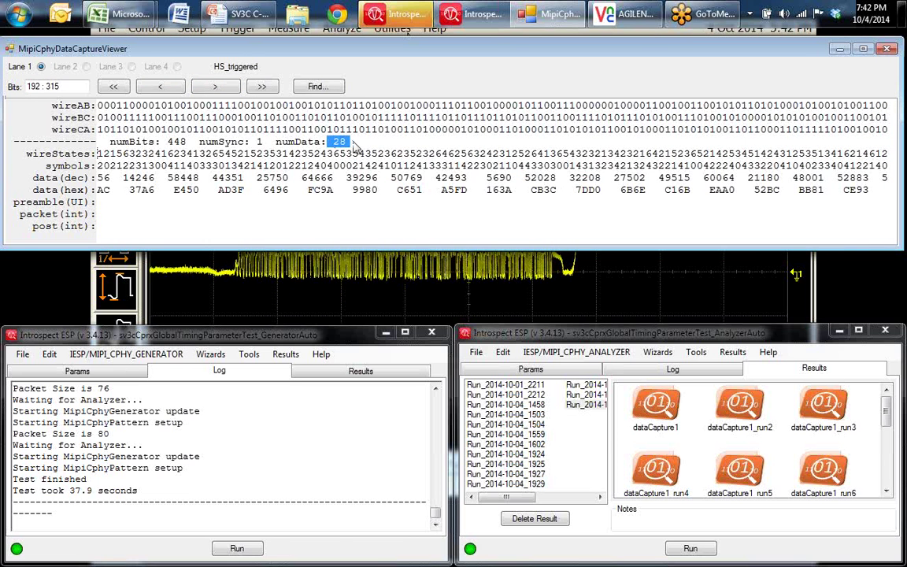
click(372, 140)
- Step through dataCapture1 between its SYNC and POST words, ending with the SYNC word at the start of the view
click(208, 86)
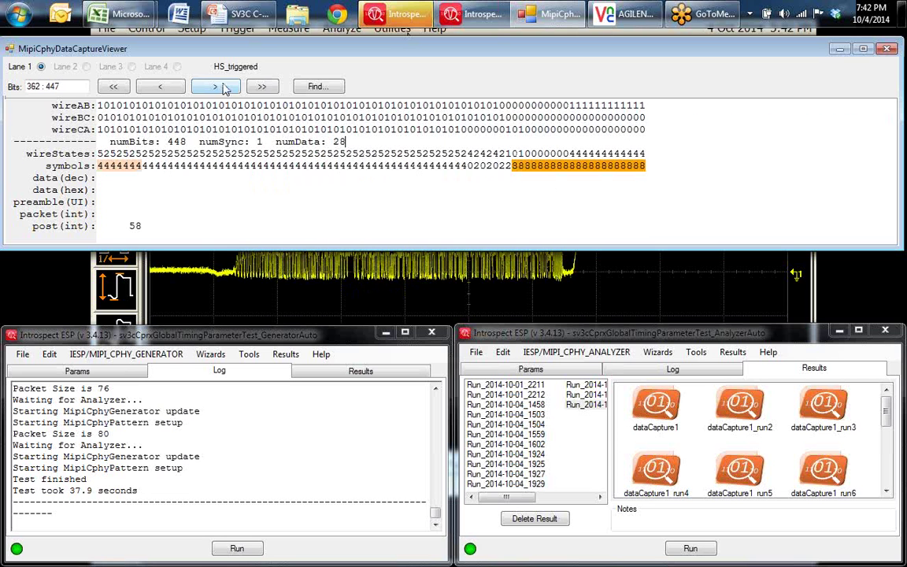
click(161, 89)
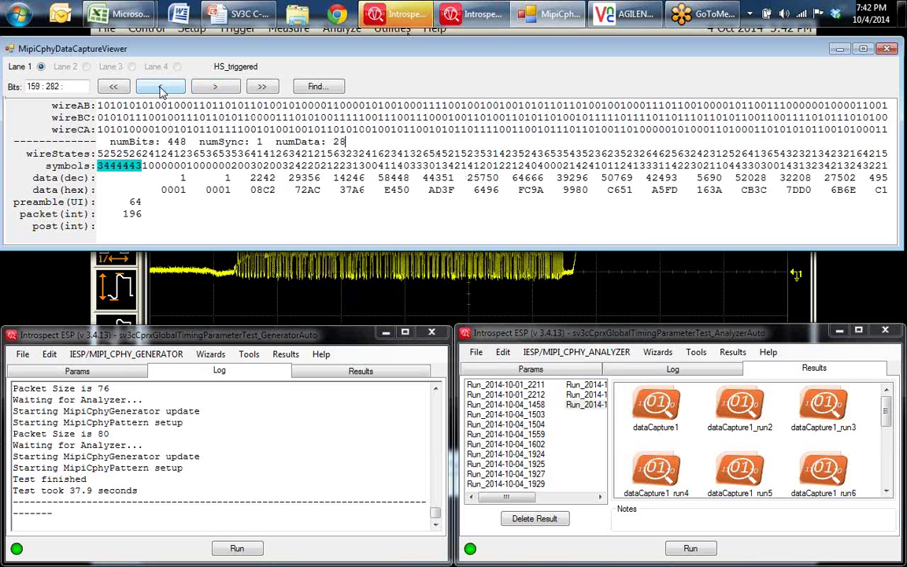
click(115, 88)
click(215, 87)
click(215, 87)
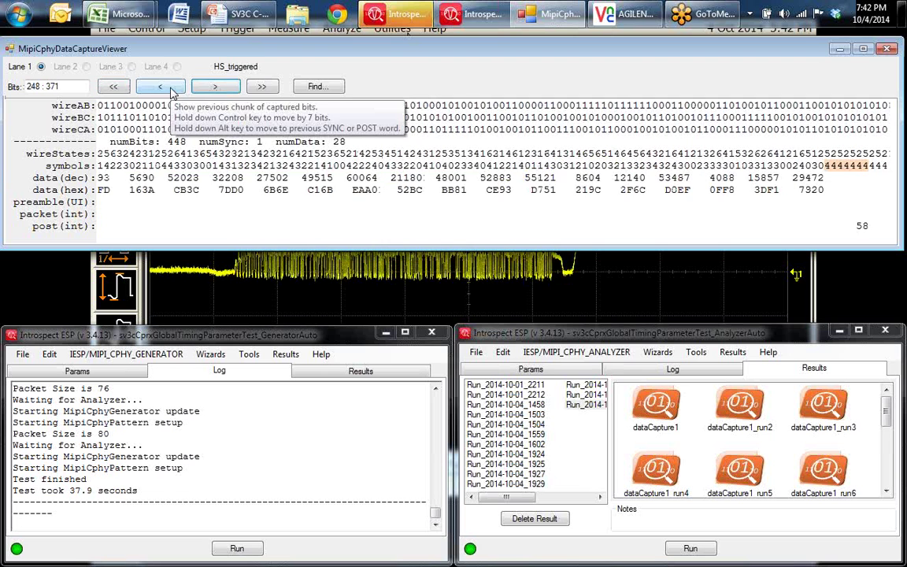
click(163, 89)
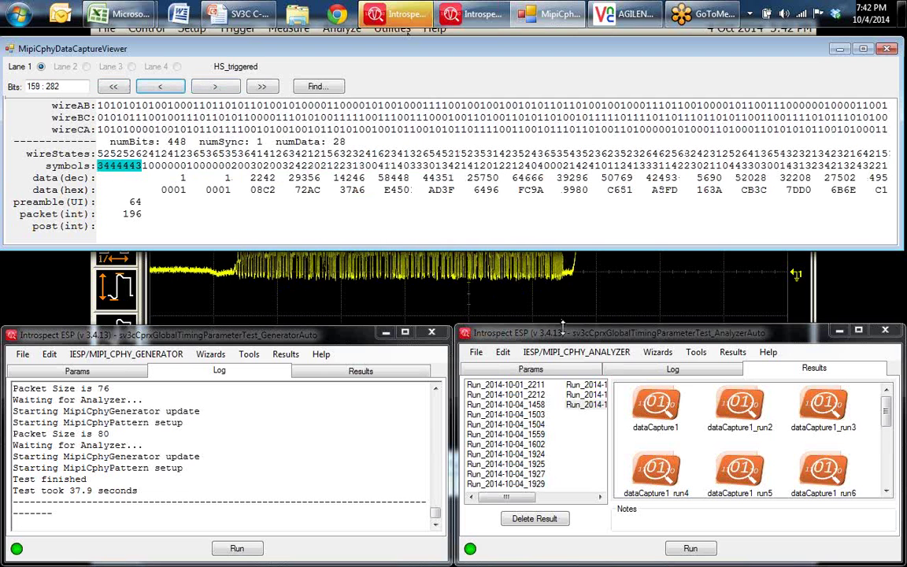
- Open the dataCapture1_run2 result, place its viewer below the first one, and highlight its numData value
click(656, 405)
double_click(728, 405)
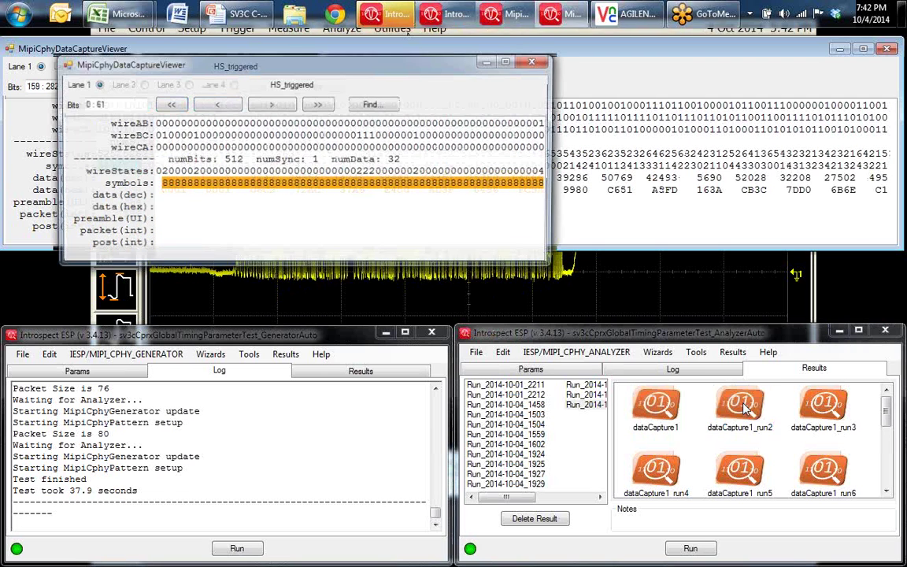
drag(412, 74, 373, 184)
drag(350, 271, 366, 269)
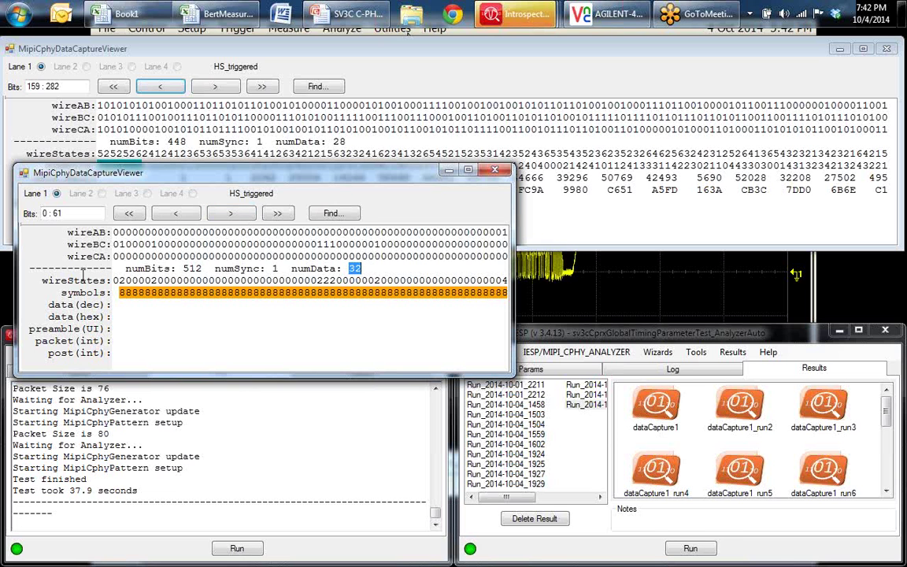
- Widen the dataCapture1_run2 viewer across the full screen and lower it to uncover the first capture's data rows
drag(14, 285, 3, 284)
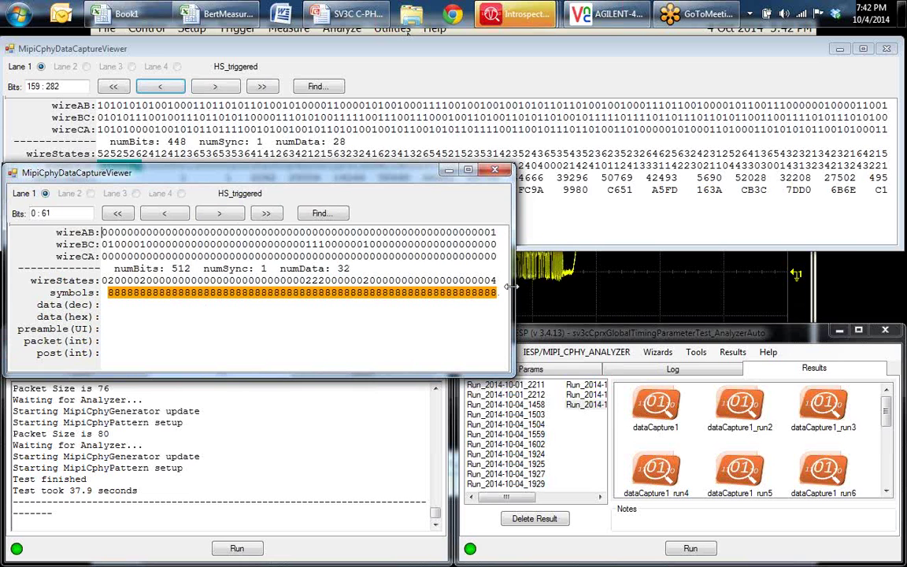
drag(513, 287, 900, 286)
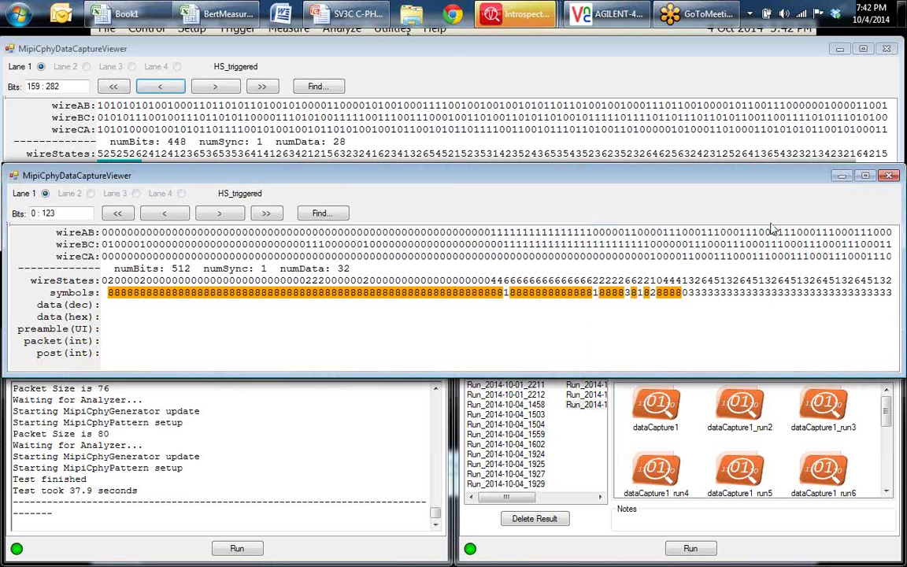
drag(446, 182, 445, 229)
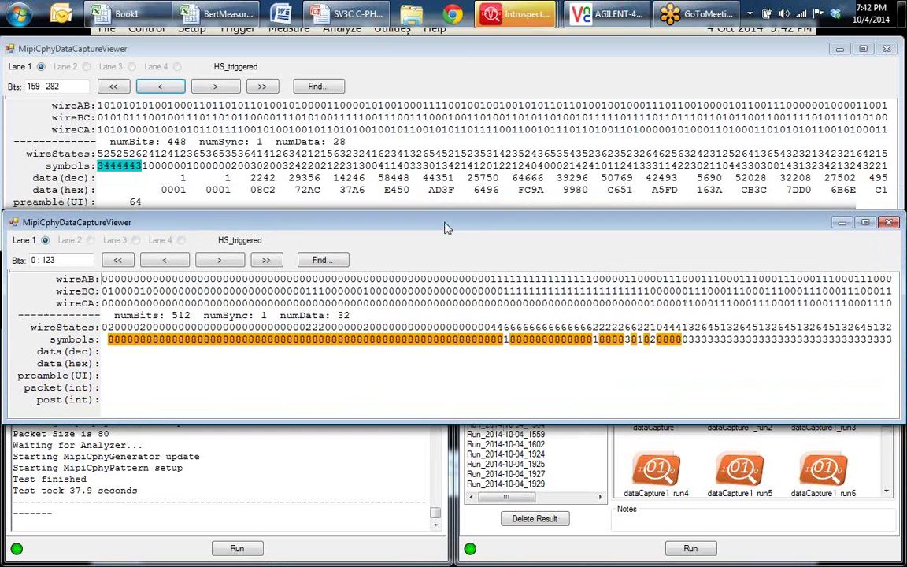
- Advance both capture viewers to the chunks containing their last data words and POST words for comparison
click(313, 315)
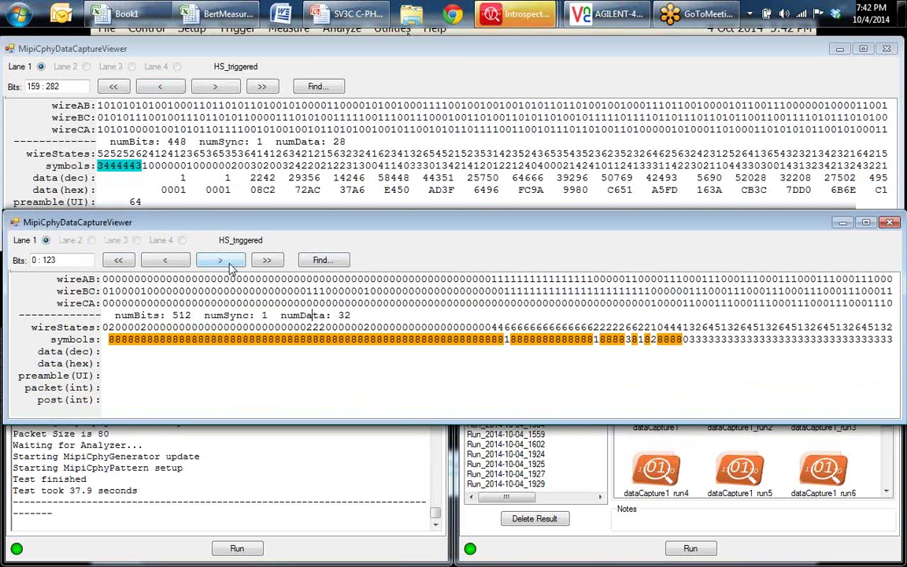
click(229, 264)
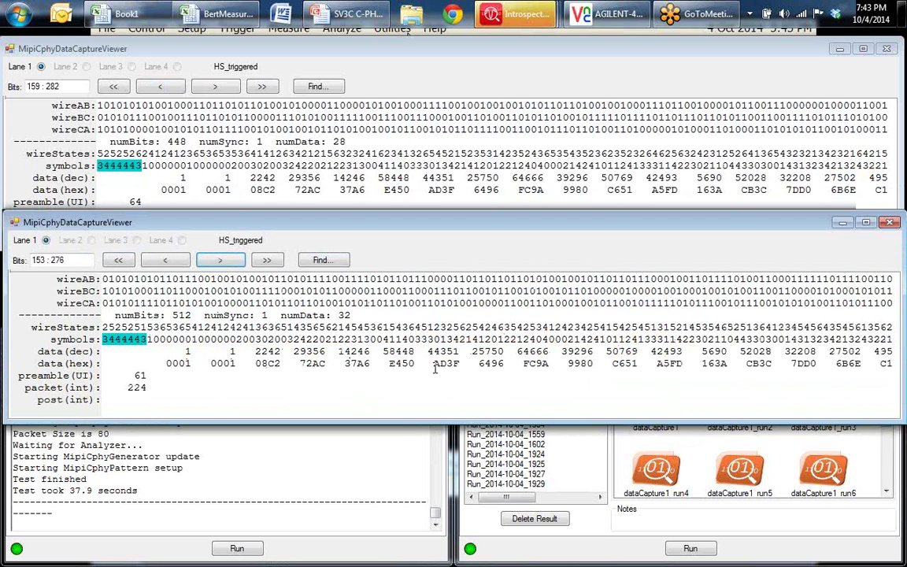
click(297, 141)
click(217, 91)
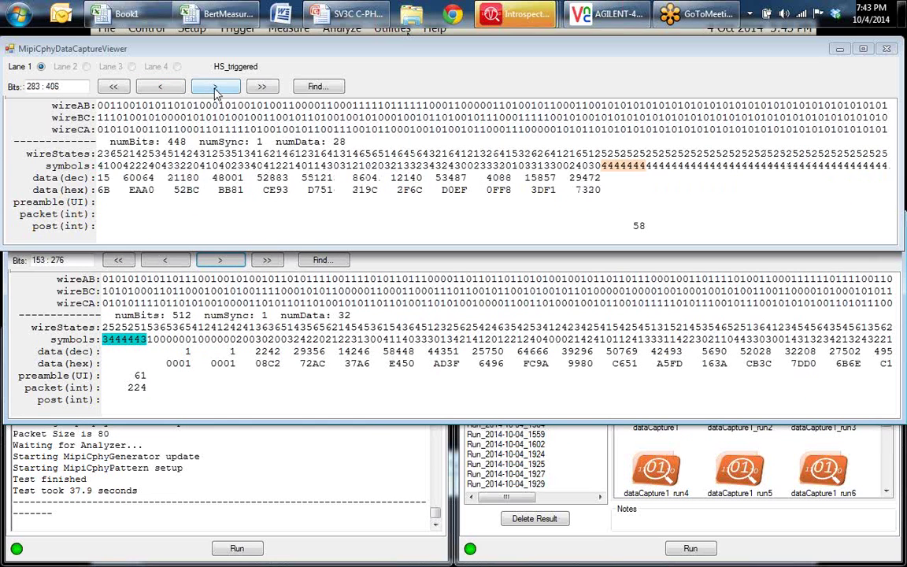
click(222, 249)
click(229, 264)
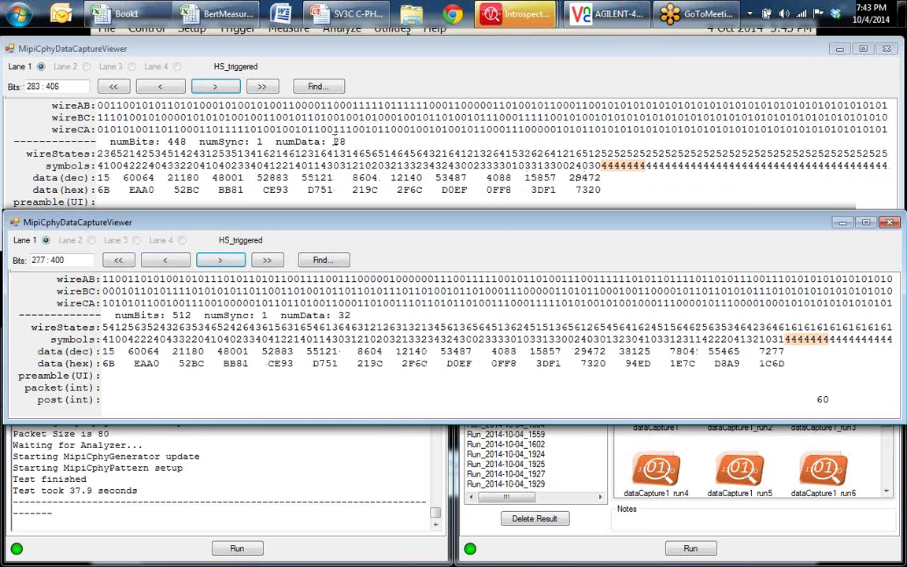
- Compare the last decimal data word of dataCapture1 with the additional data words at the end of dataCapture1_run2's packet
click(572, 177)
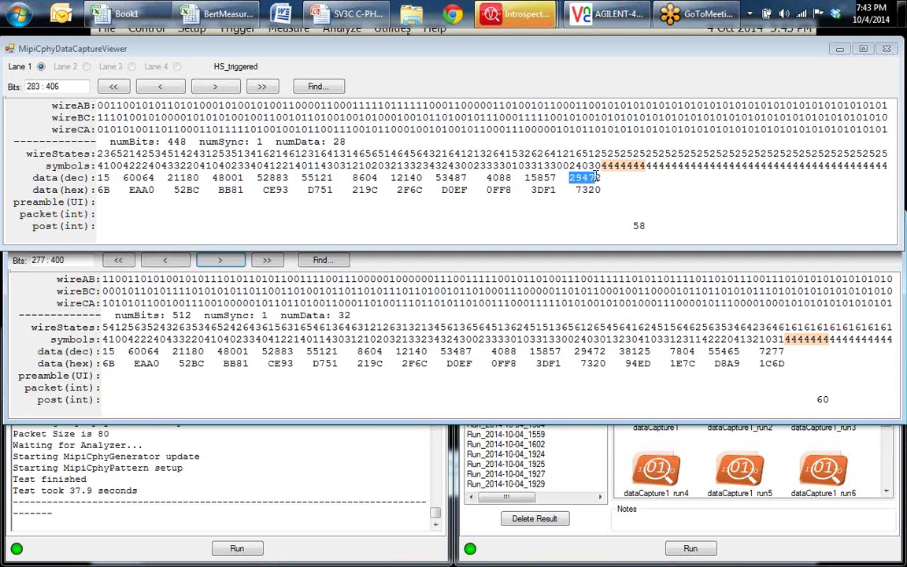
click(577, 355)
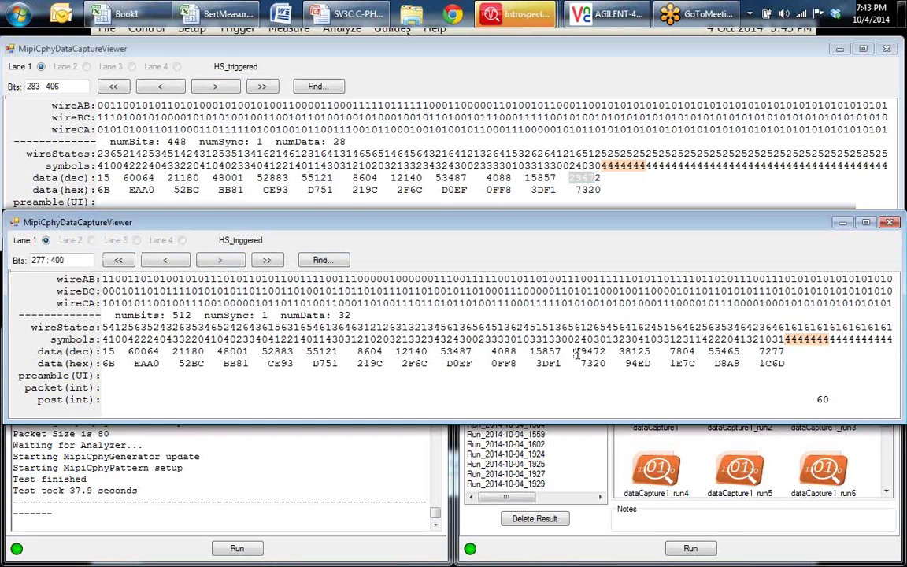
click(621, 353)
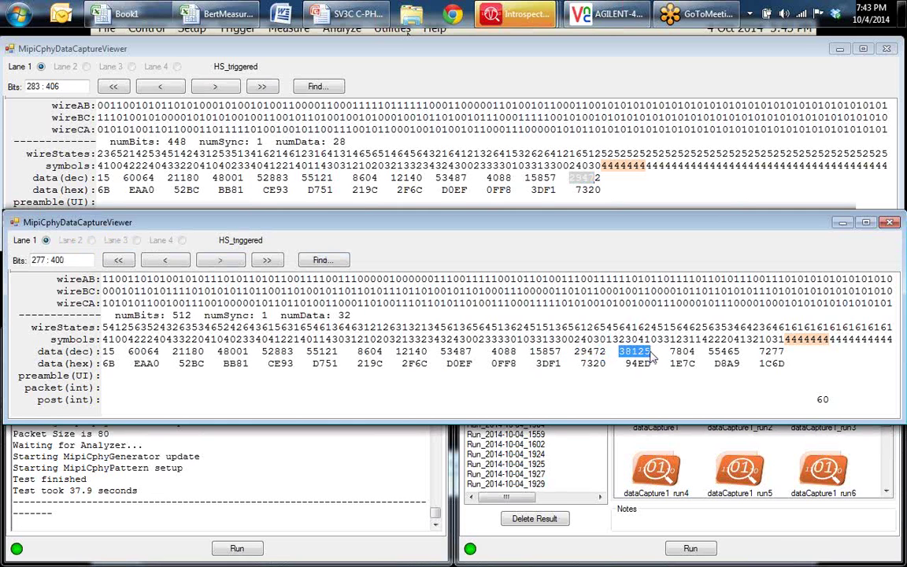
click(670, 352)
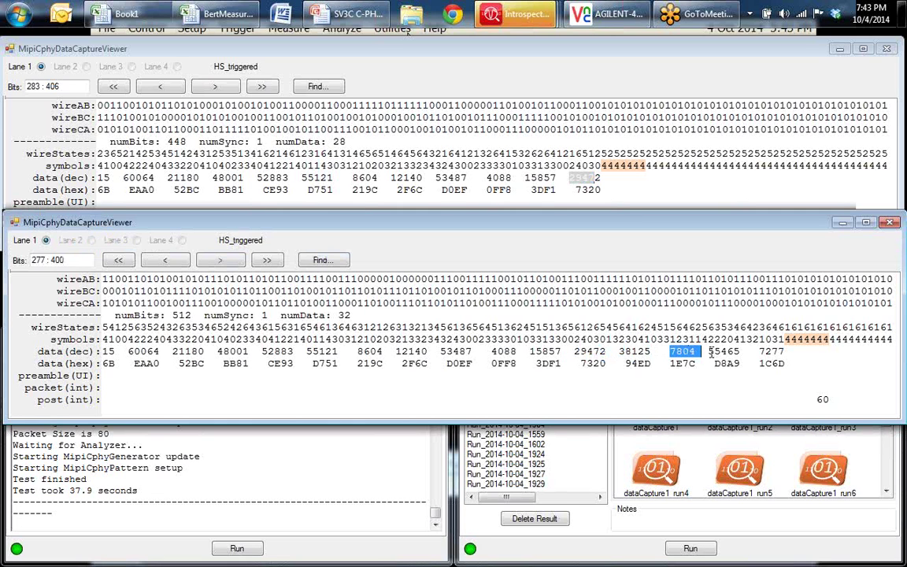
drag(709, 352, 727, 352)
click(759, 351)
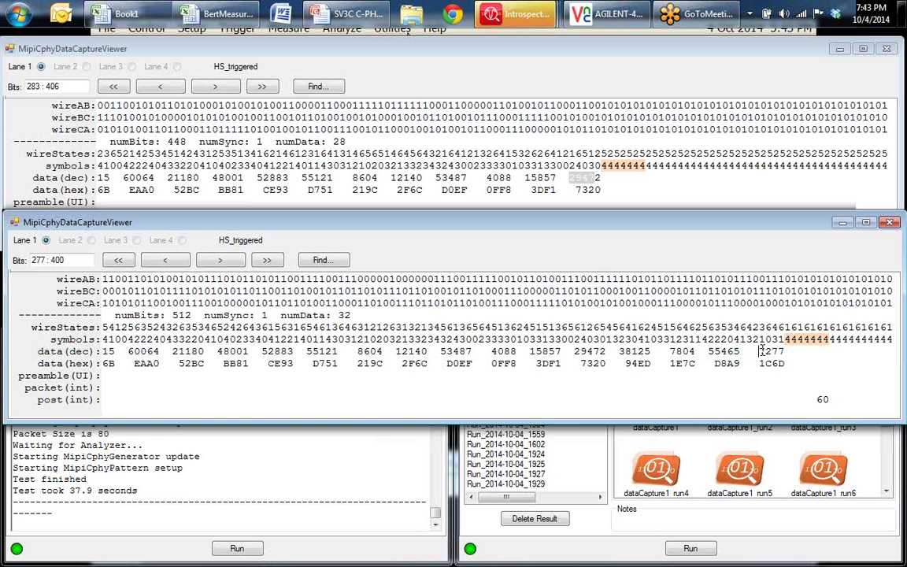
click(715, 383)
- Raise the dataCapture1_run2 viewer to uncover the analyzer results, and open the dataCapture1_run3 result
drag(618, 229, 613, 174)
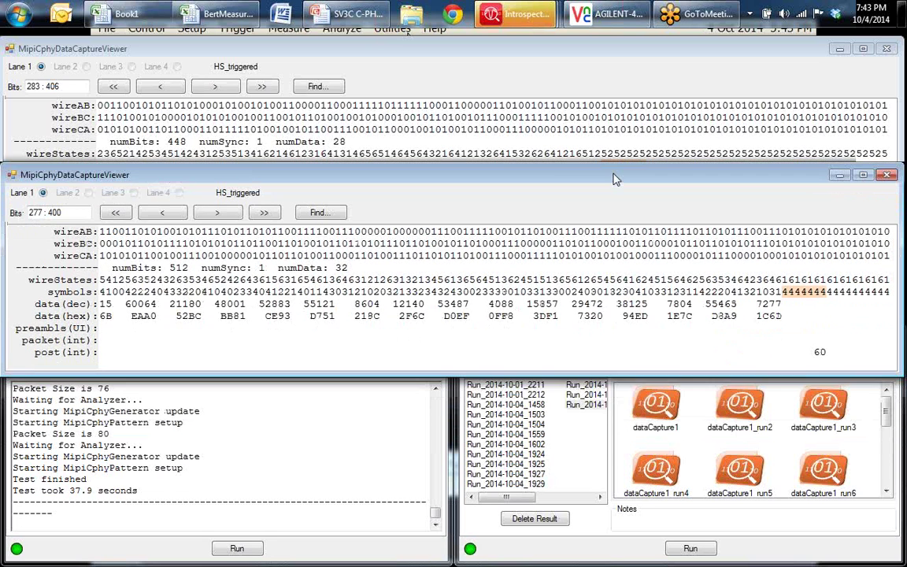
click(705, 417)
double_click(704, 417)
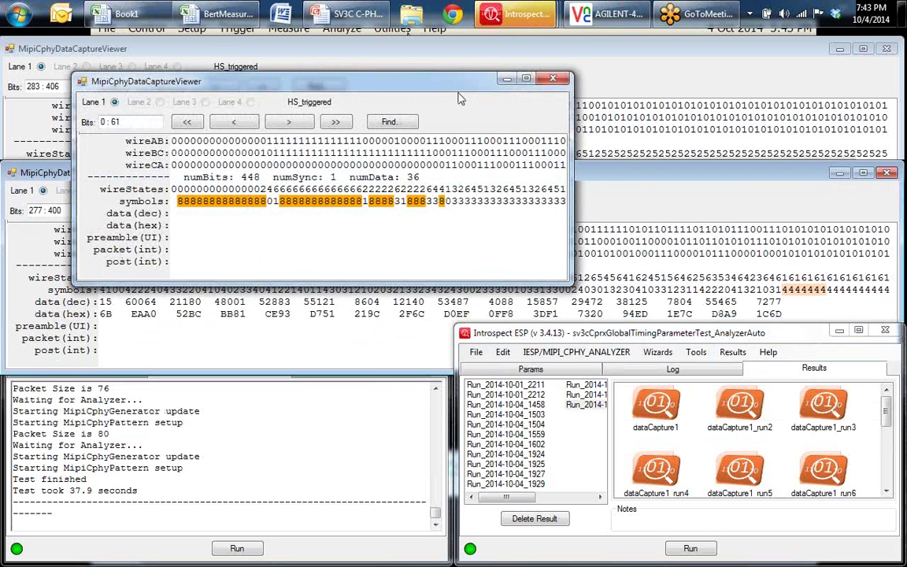
- Check the numData value in the dataCapture1_run3 viewer, and close all three open capture viewers
drag(458, 94, 451, 152)
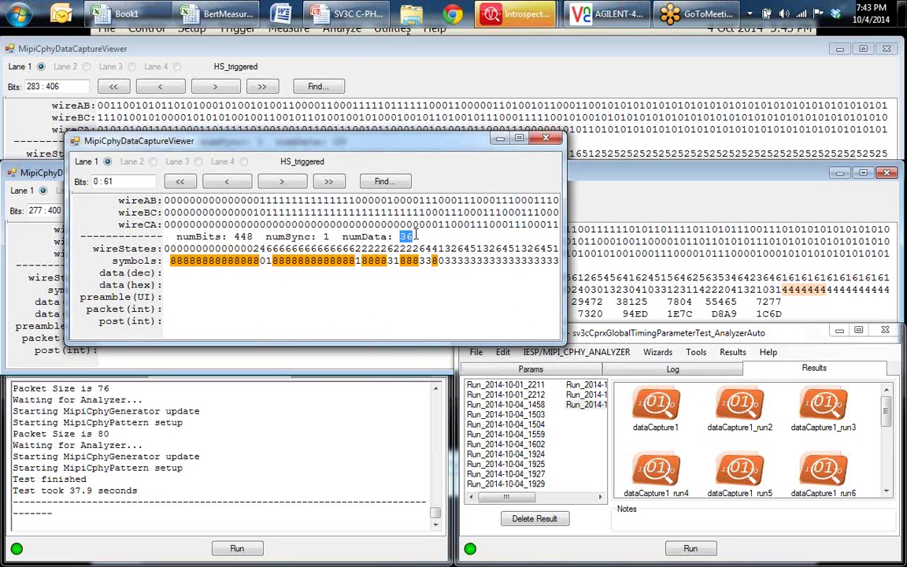
click(545, 138)
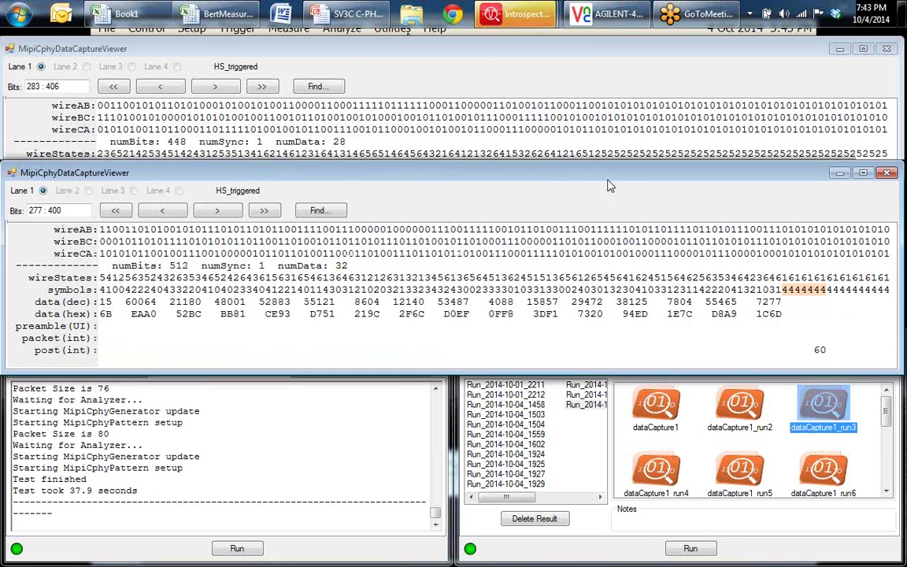
drag(564, 167, 483, 162)
key(alt+F4)
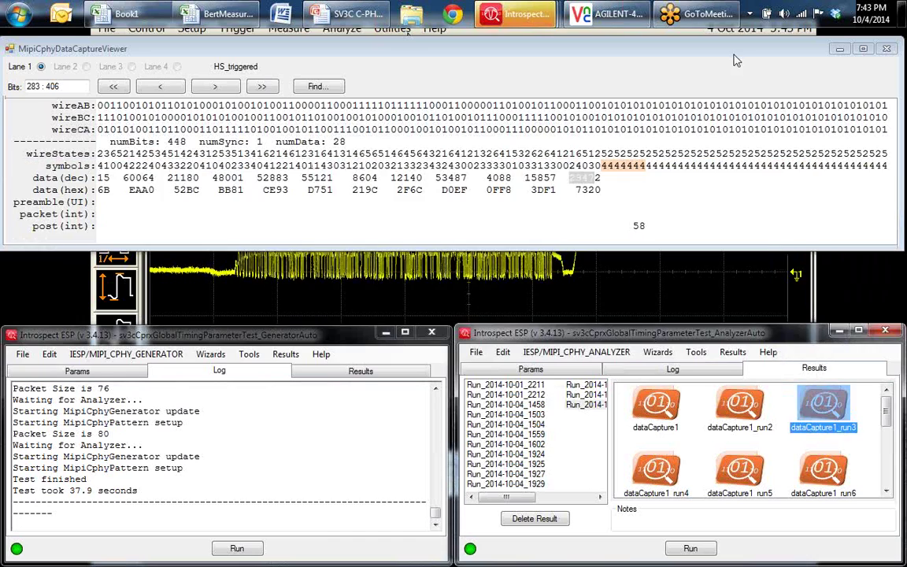
click(692, 81)
key(alt+F4)
key(alt+F4)
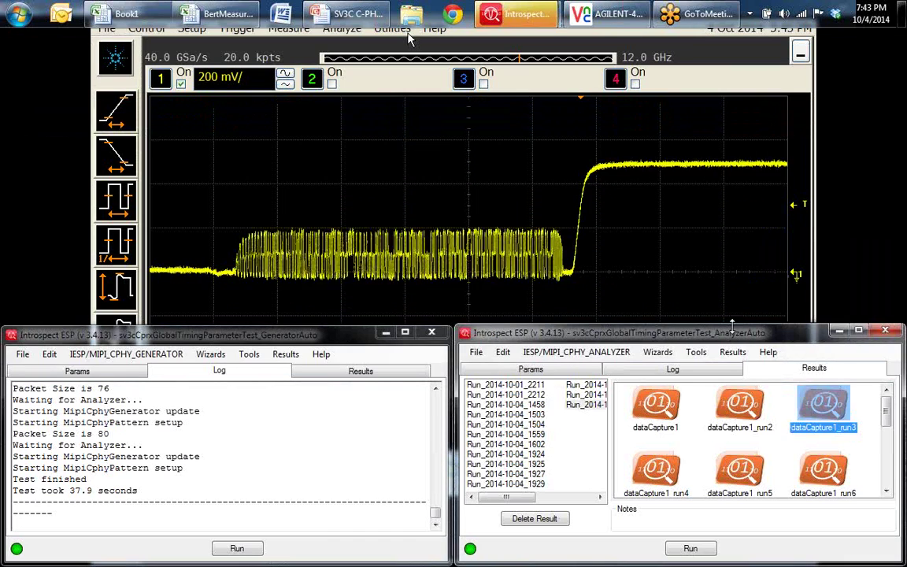
- Open the PlotCreatorImages result at the end of the analyzer results to view the Global Packet Size Measurement plot
click(858, 445)
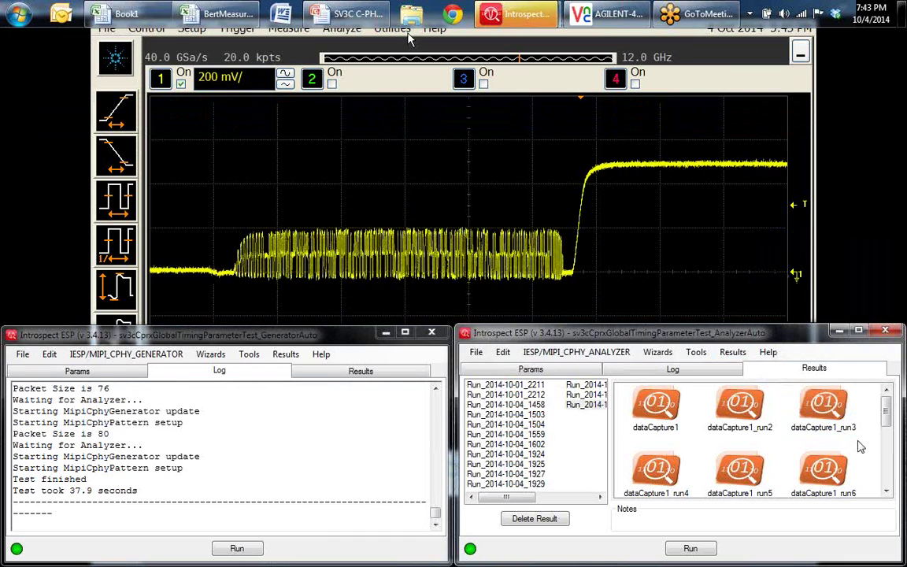
scroll(884, 498, down, 3)
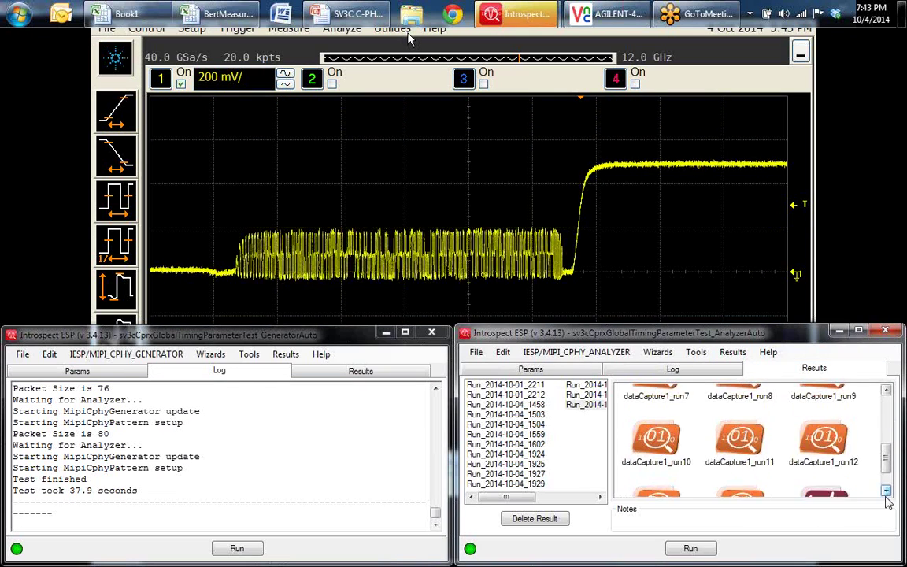
click(824, 471)
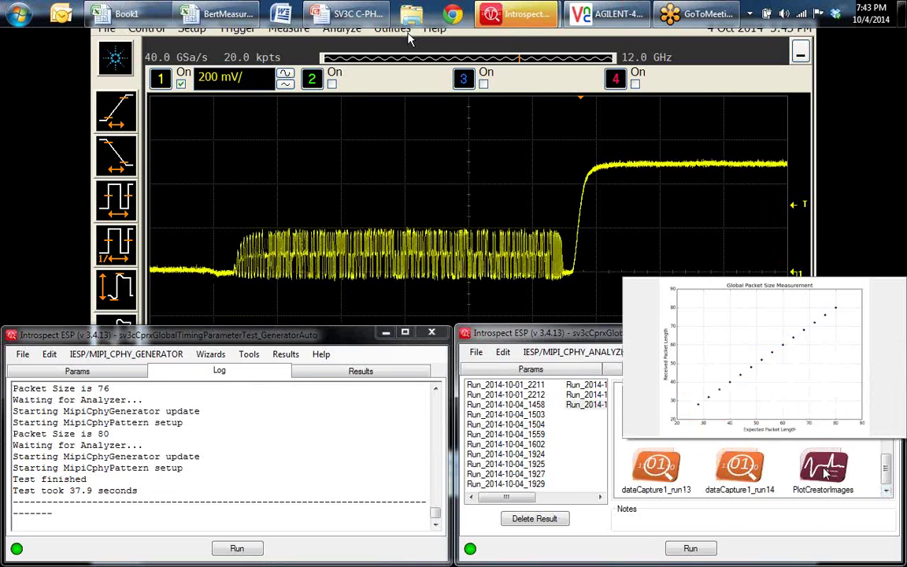
double_click(824, 470)
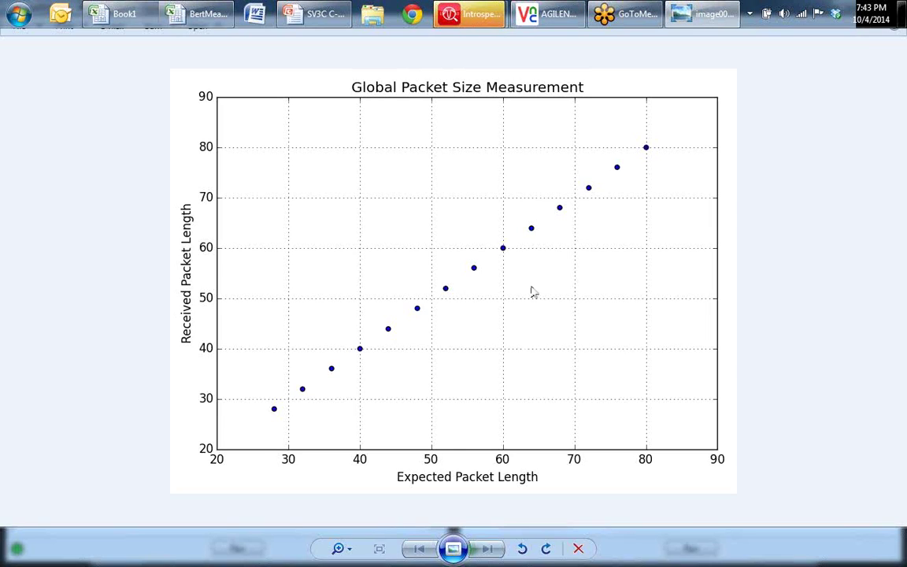